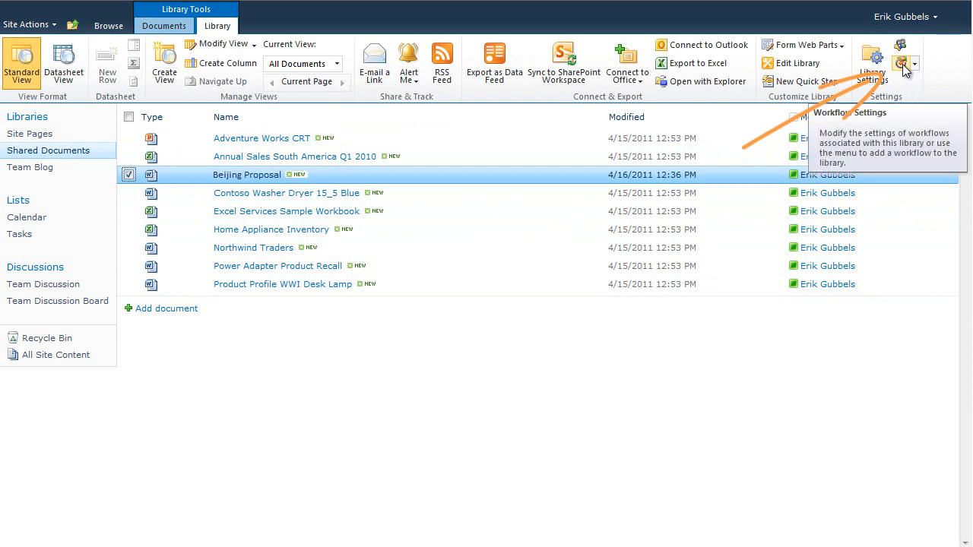
Open the library's Workflow Settings for the Document type and start adding a workflow.
{"action": "left_click", "coordinate": [903, 66]}
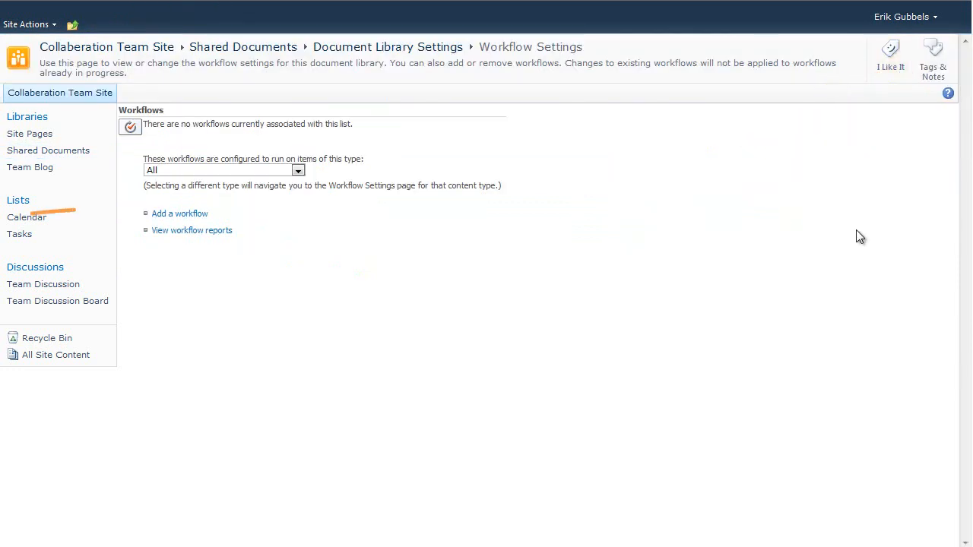
{"action": "left_click", "coordinate": [298, 172]}
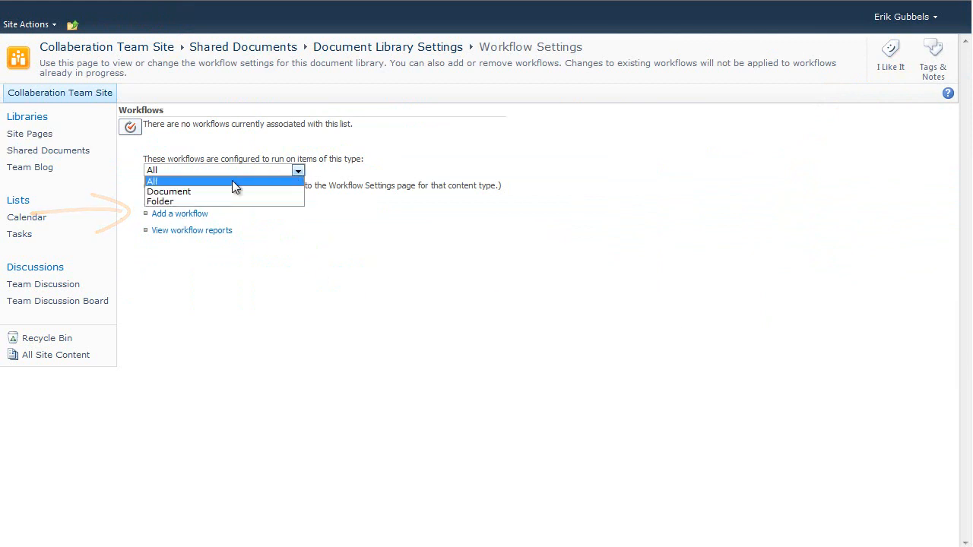
{"action": "left_click", "coordinate": [189, 189]}
{"action": "left_click", "coordinate": [179, 214]}
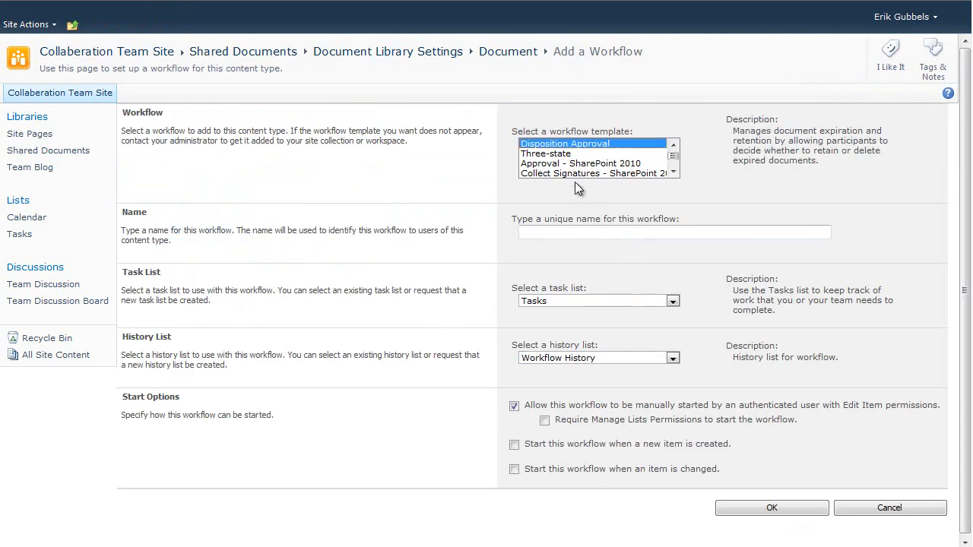
Choose Approval - SharePoint 2010, name it Beijing Approval, and use a new task list.
{"action": "left_click", "coordinate": [564, 164]}
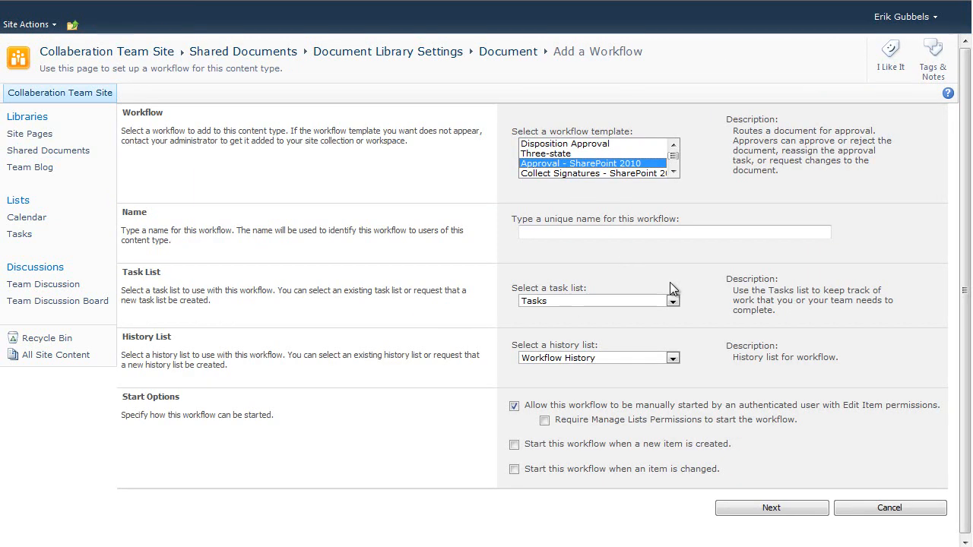
{"action": "left_click", "coordinate": [554, 233]}
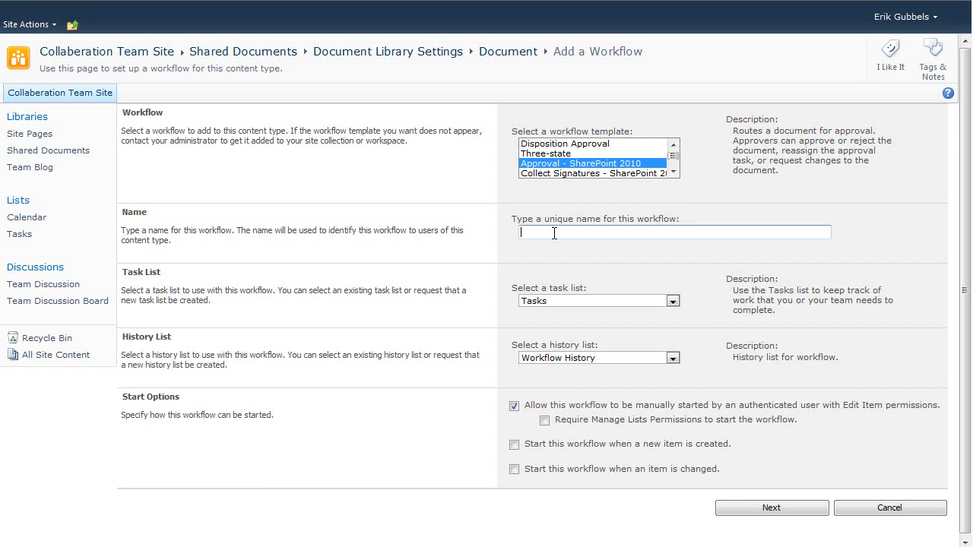
{"action": "type", "text": "Beijing Approval"}
{"action": "left_click", "coordinate": [673, 301]}
{"action": "left_click", "coordinate": [622, 319]}
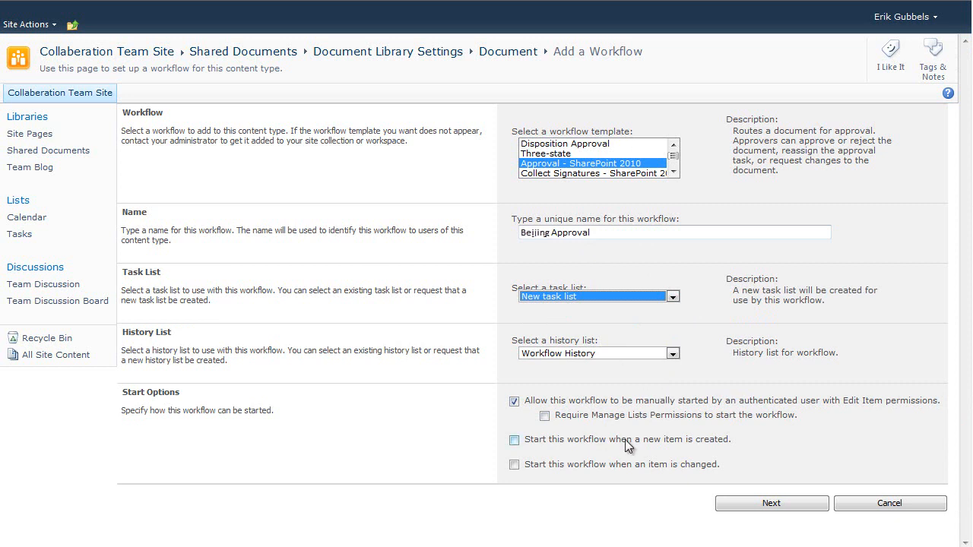
{"action": "left_click", "coordinate": [763, 505]}
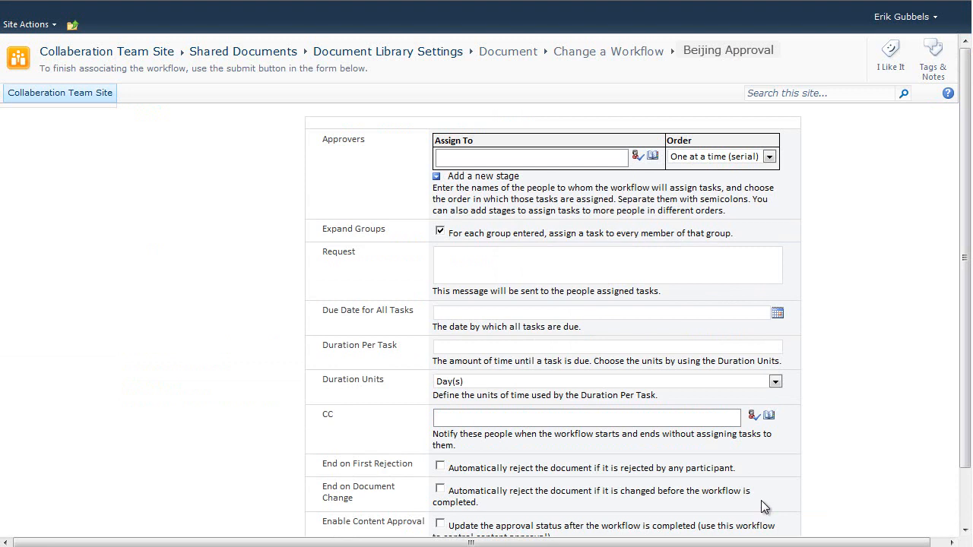
Assign the two approvers, keeping approval order One at a time (serial).
{"action": "left_click", "coordinate": [482, 162]}
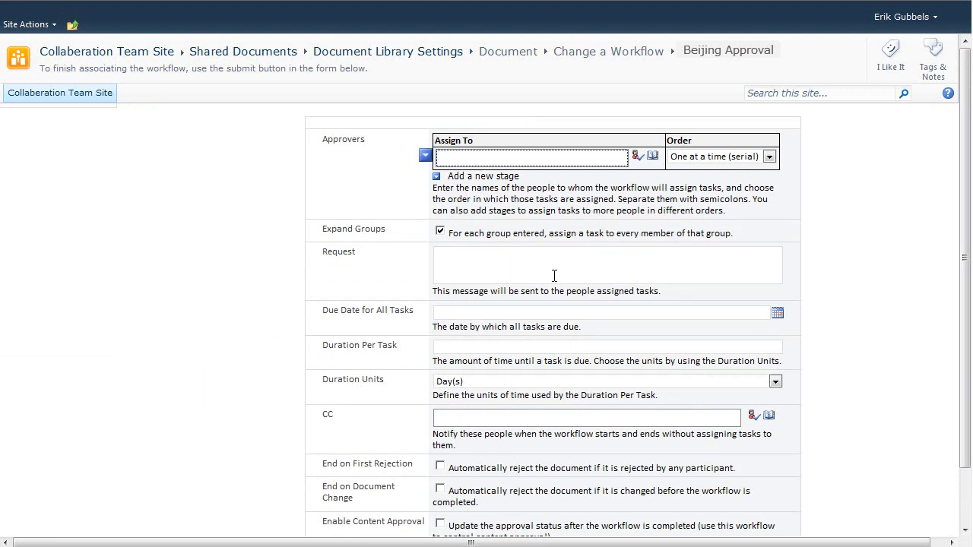
{"action": "left_click", "coordinate": [770, 158]}
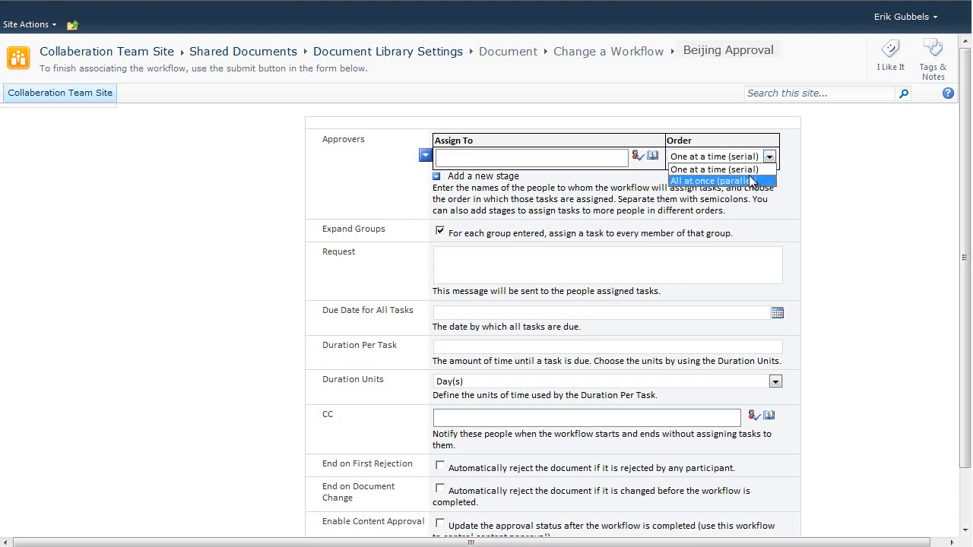
{"action": "left_click", "coordinate": [735, 171]}
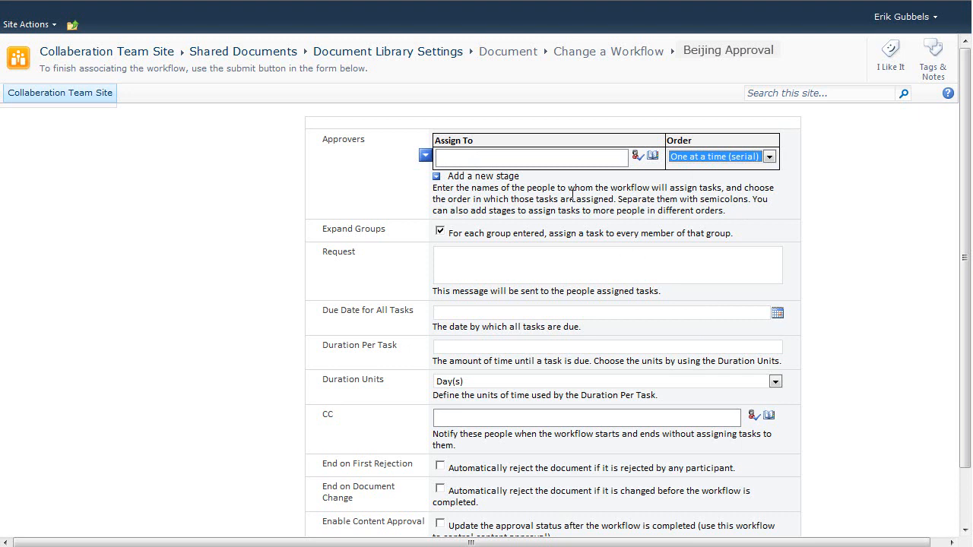
{"action": "left_click", "coordinate": [477, 160]}
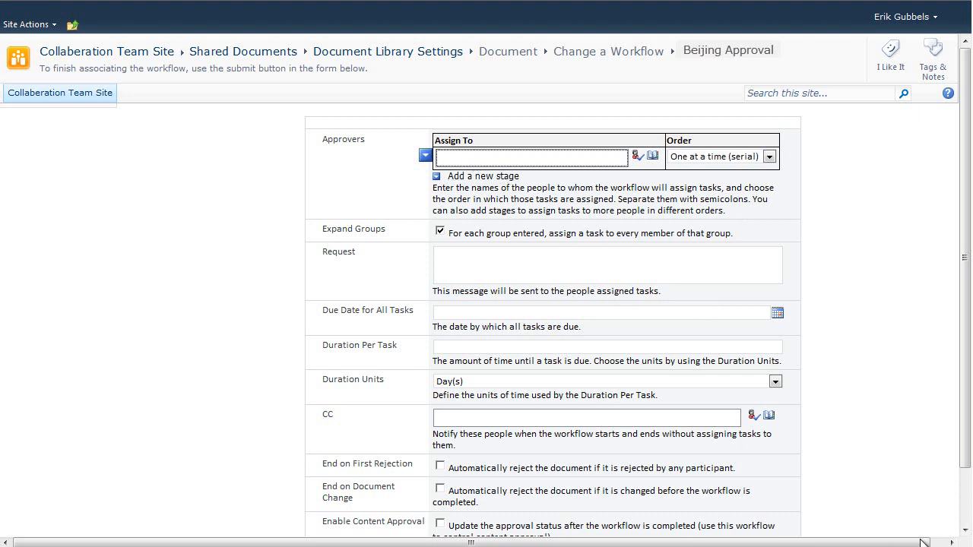
{"action": "type", "text": "S"}
{"action": "type", "text": "anjay Shah; Jeff Hay"}
{"action": "key", "text": "Tab"}
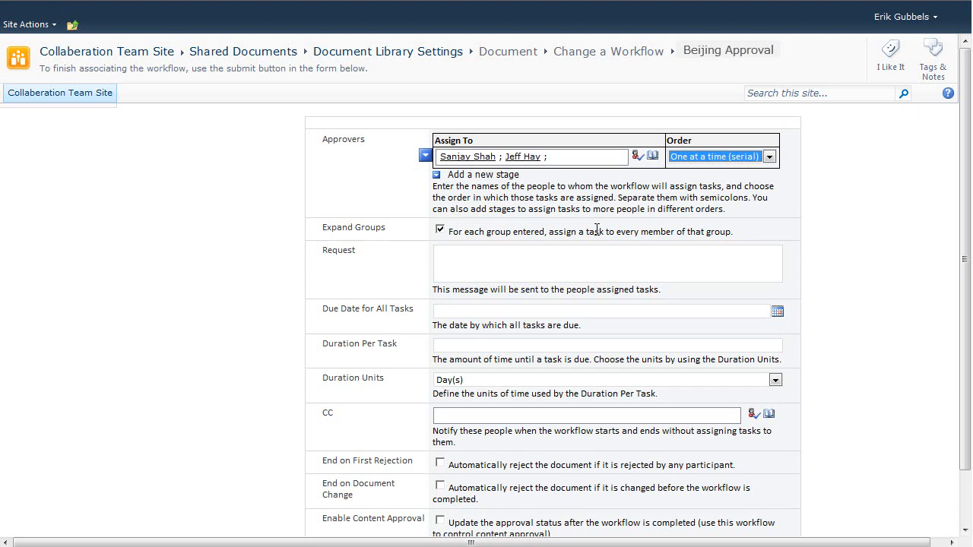
Make all tasks due 4/18/2011 and save the Beijing Approval workflow.
{"action": "left_click", "coordinate": [778, 311]}
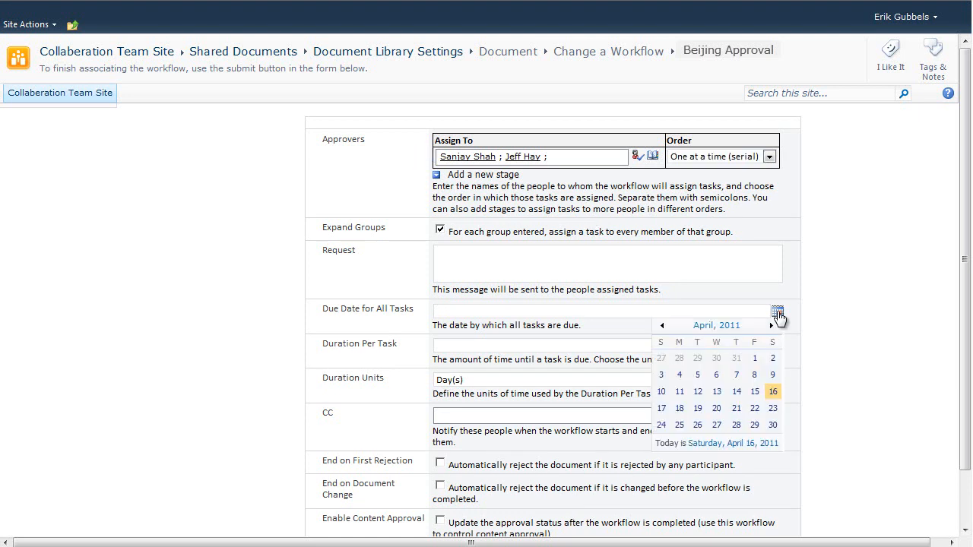
{"action": "left_click", "coordinate": [679, 409]}
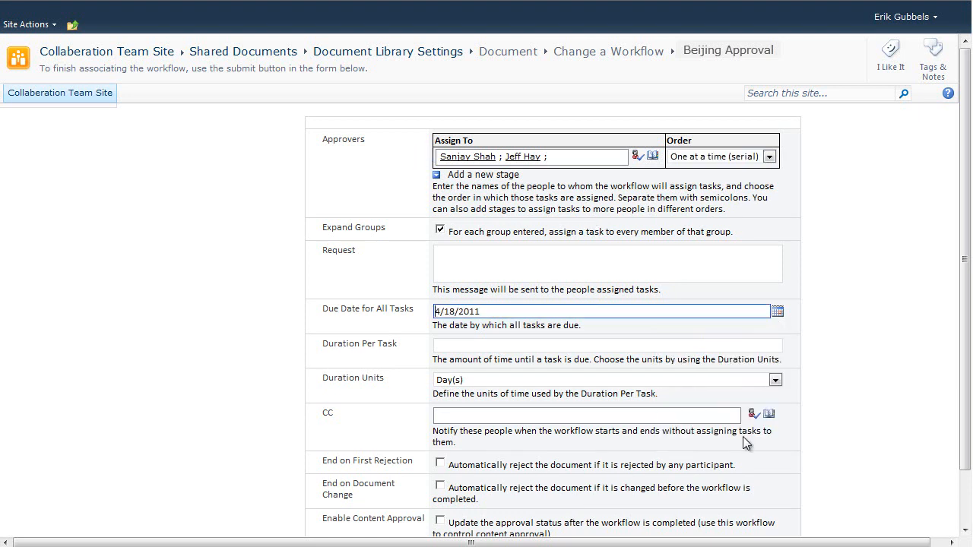
{"action": "scroll", "coordinate": [670, 356], "scroll_direction": "down", "scroll_amount": 2}
{"action": "left_click", "coordinate": [663, 319]}
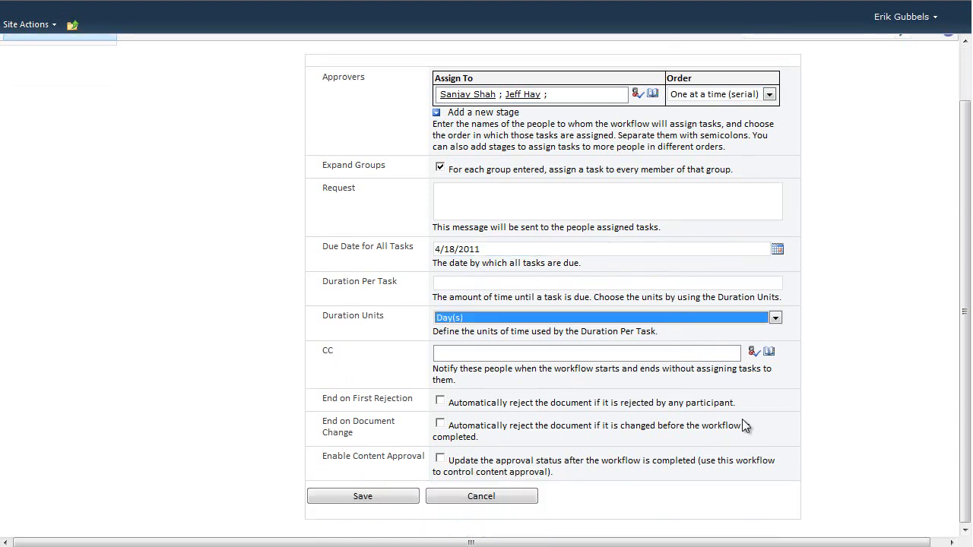
{"action": "left_click", "coordinate": [373, 498]}
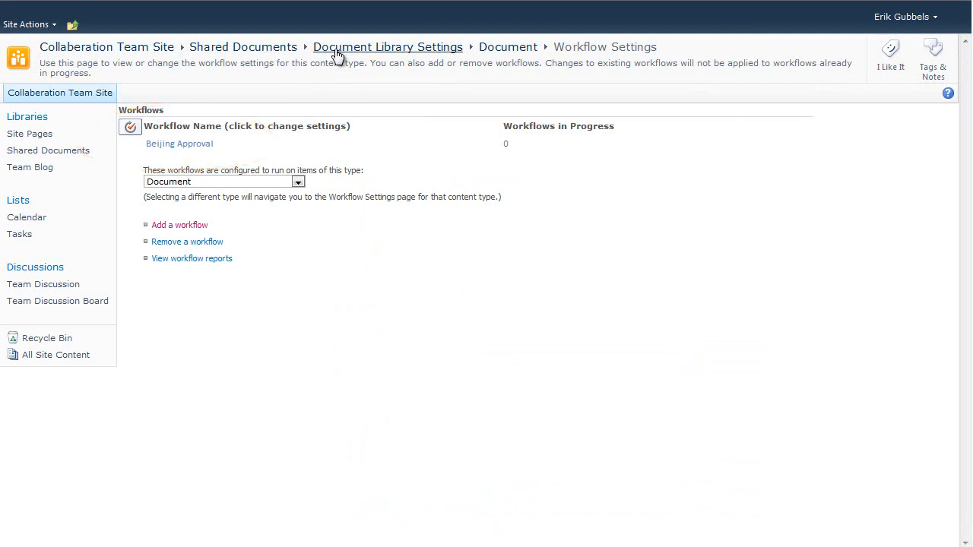
In Shared Documents, select Beijing Proposal and pick Beijing Approval under Start a New Workflow.
{"action": "left_click", "coordinate": [263, 52]}
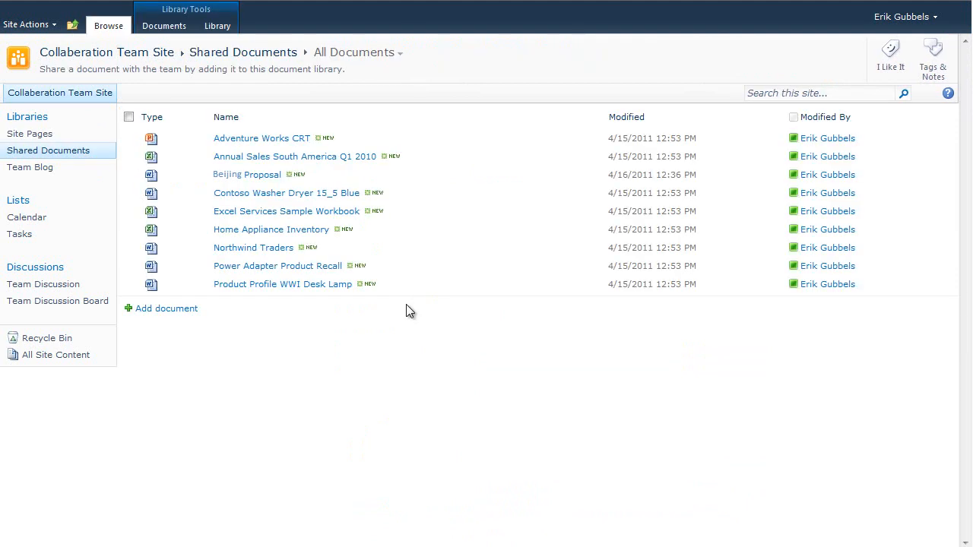
{"action": "left_click", "coordinate": [129, 176]}
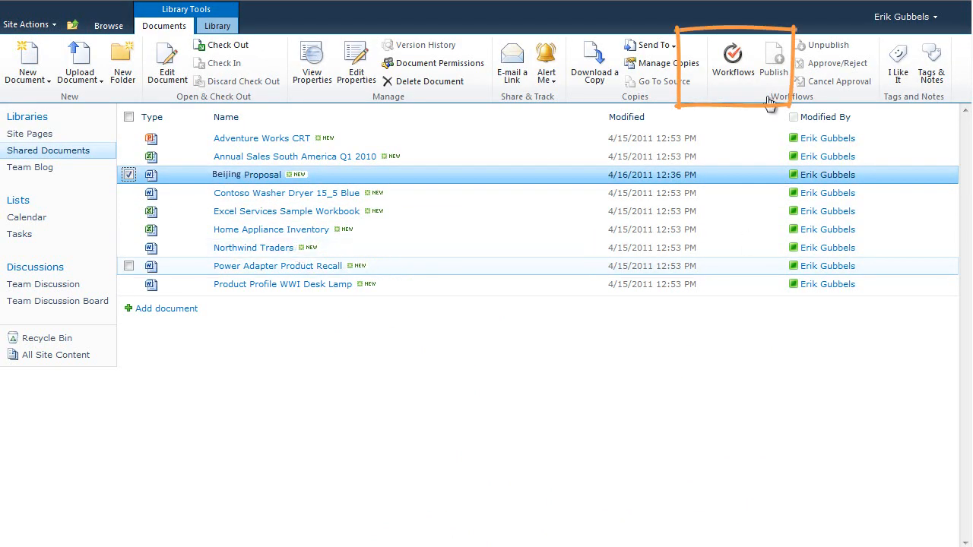
{"action": "left_click", "coordinate": [733, 63]}
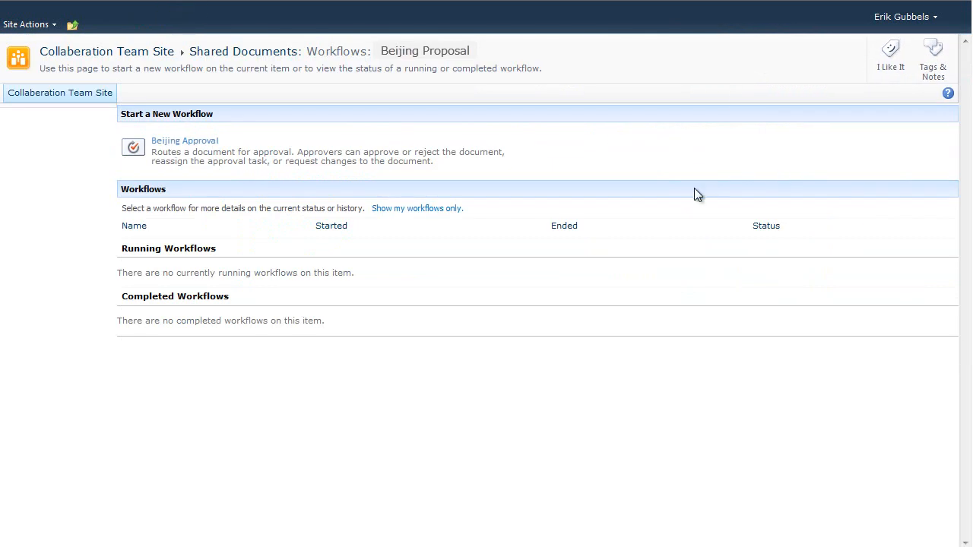
{"action": "left_click", "coordinate": [182, 145]}
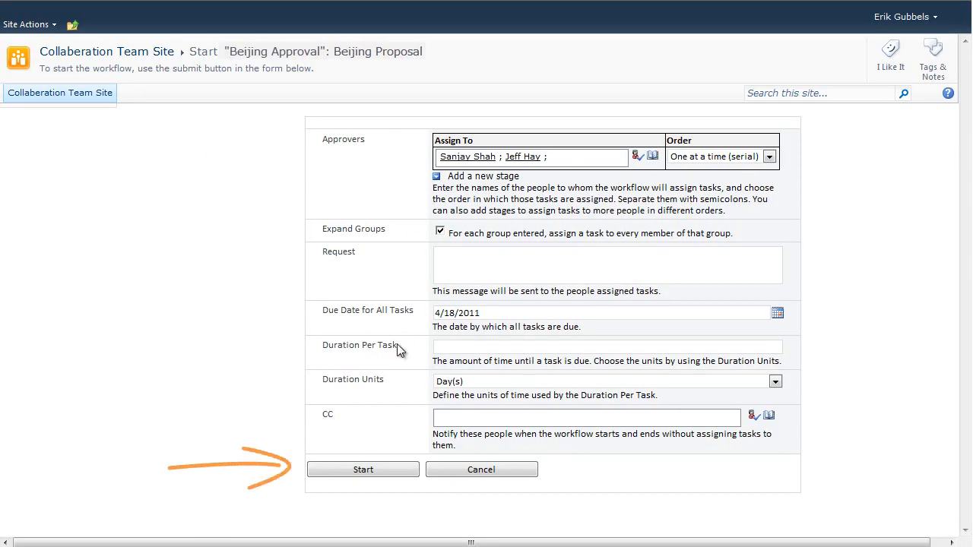
Start Beijing Approval, view its In Progress status, then return to Collaboration Team Site.
{"action": "left_click", "coordinate": [354, 472]}
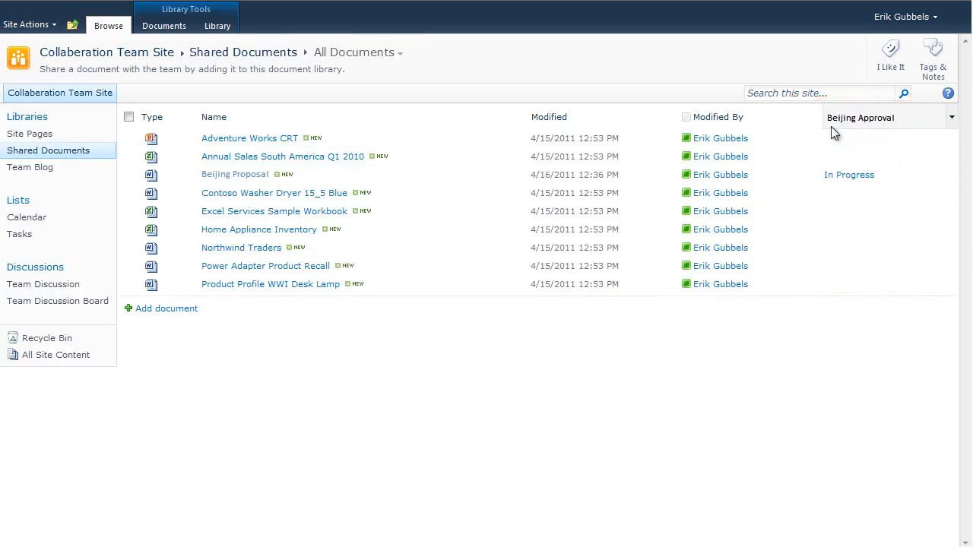
{"action": "left_click", "coordinate": [849, 175]}
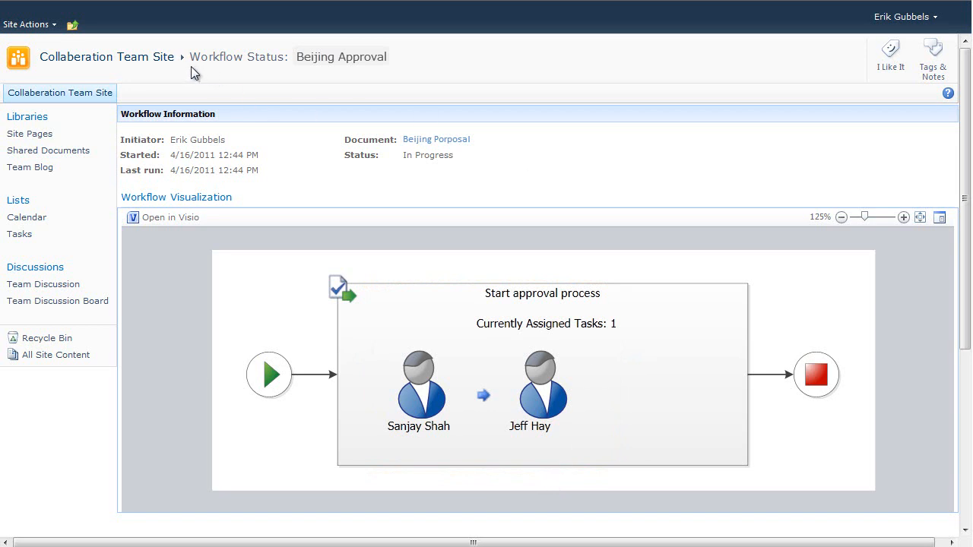
{"action": "left_click", "coordinate": [114, 60]}
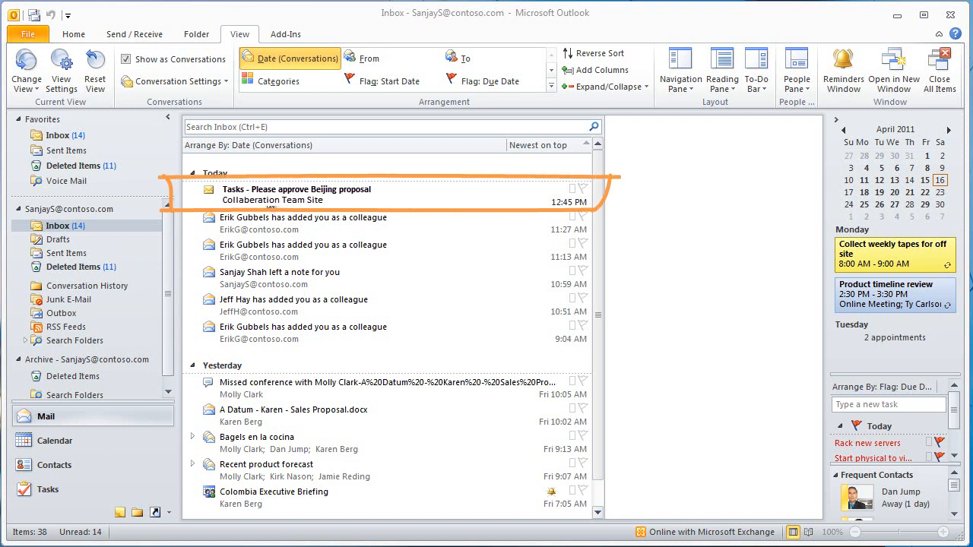
Open the 'Please approve Beijing proposal' task from the inbox and approve it.
{"action": "left_click", "coordinate": [327, 195]}
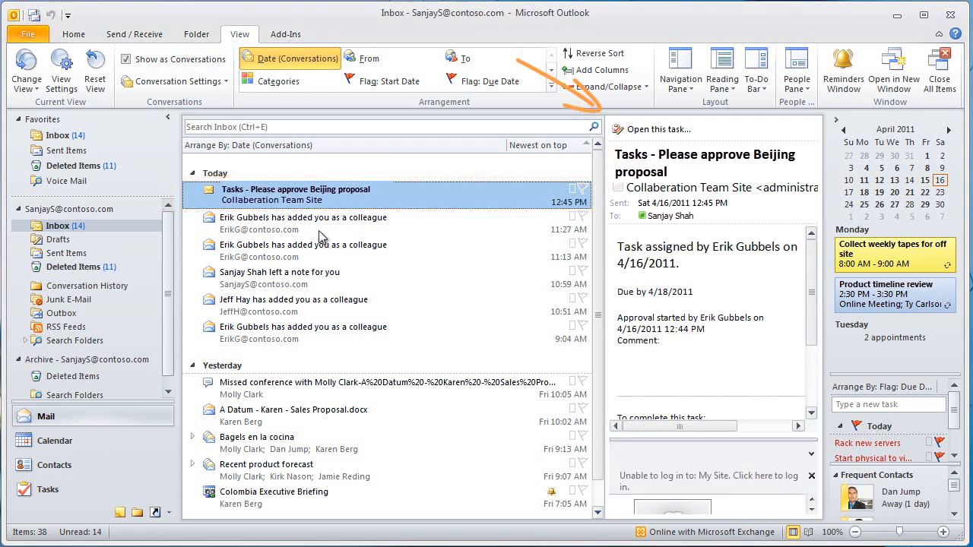
{"action": "left_click", "coordinate": [651, 130]}
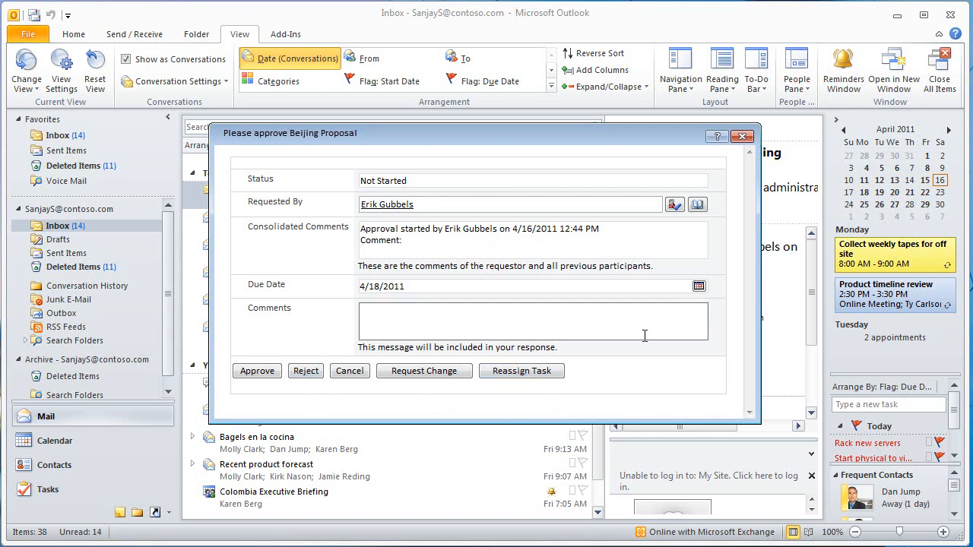
{"action": "left_click", "coordinate": [258, 372]}
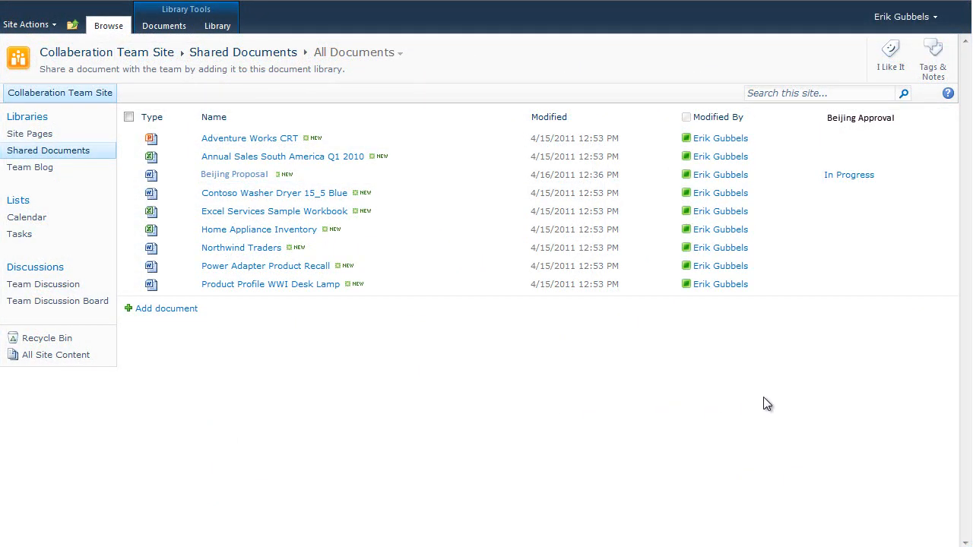
Check Beijing Approval's status shows Approved, then open Beijing Proposal's workflows page.
{"action": "left_click", "coordinate": [850, 176]}
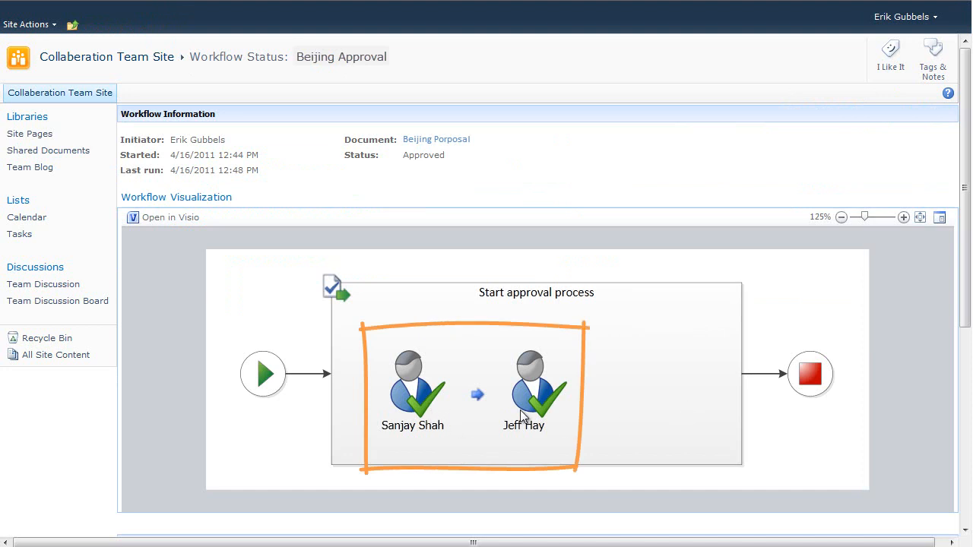
{"action": "left_click_drag", "start_coordinate": [658, 447], "coordinate": [646, 449]}
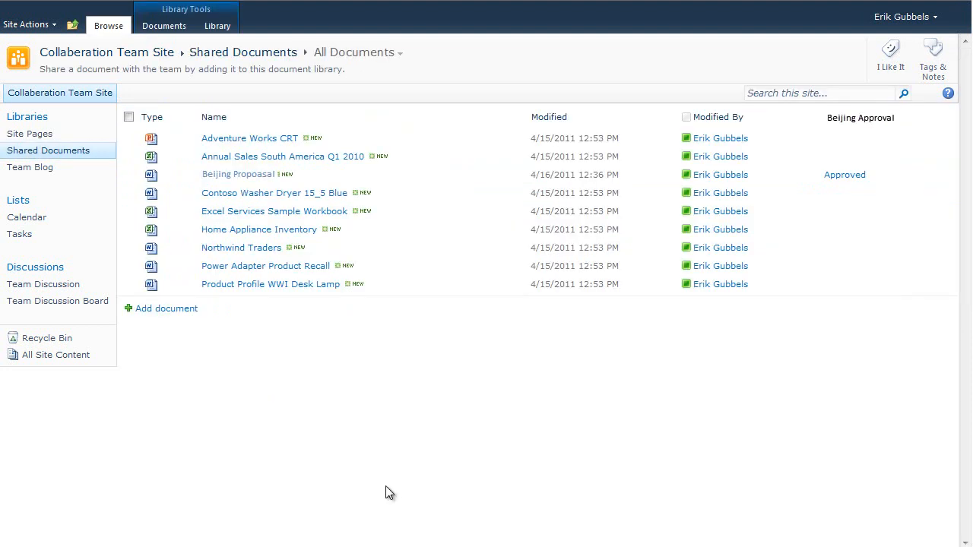
{"action": "left_click", "coordinate": [129, 176]}
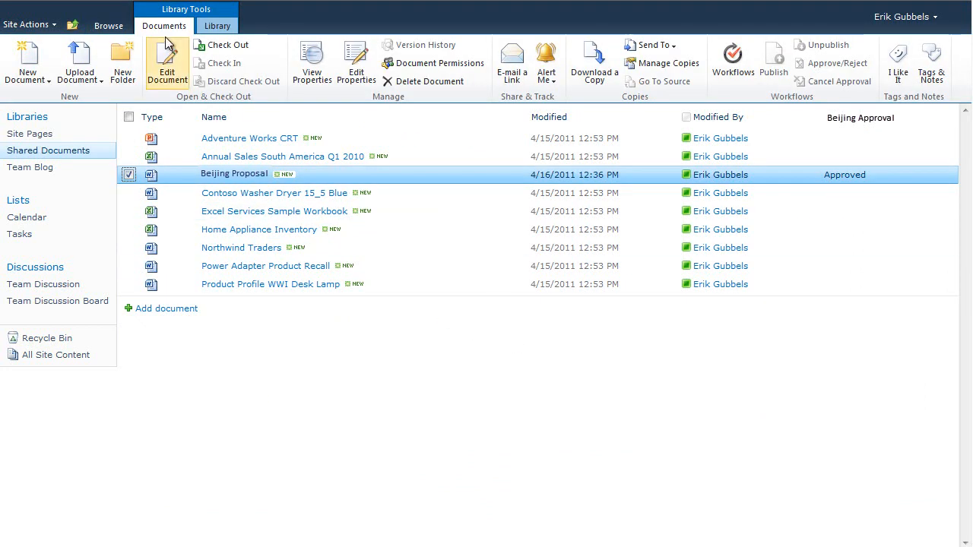
{"action": "left_click", "coordinate": [734, 61]}
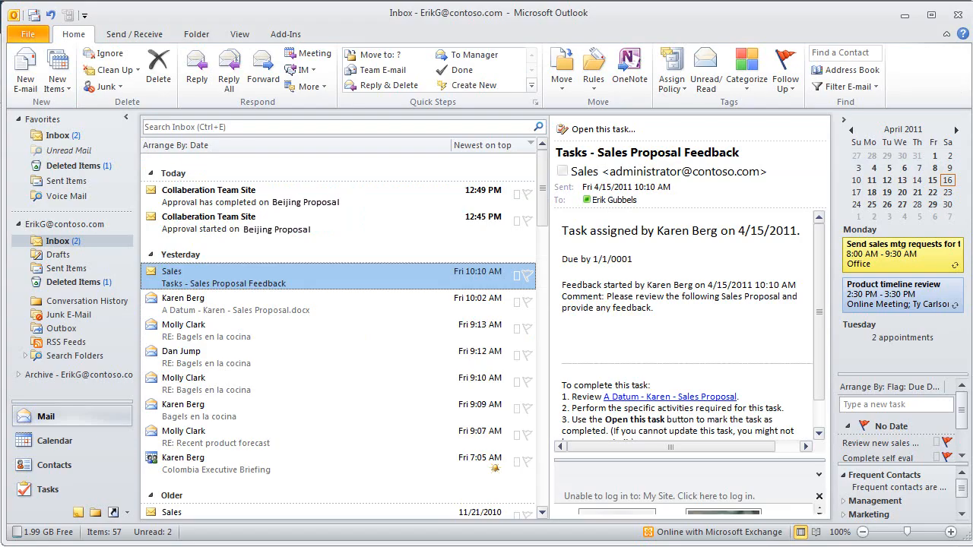
Read the 'Approval has completed on Beijing Proposal' message and highlight its approval history.
{"action": "left_click", "coordinate": [203, 230]}
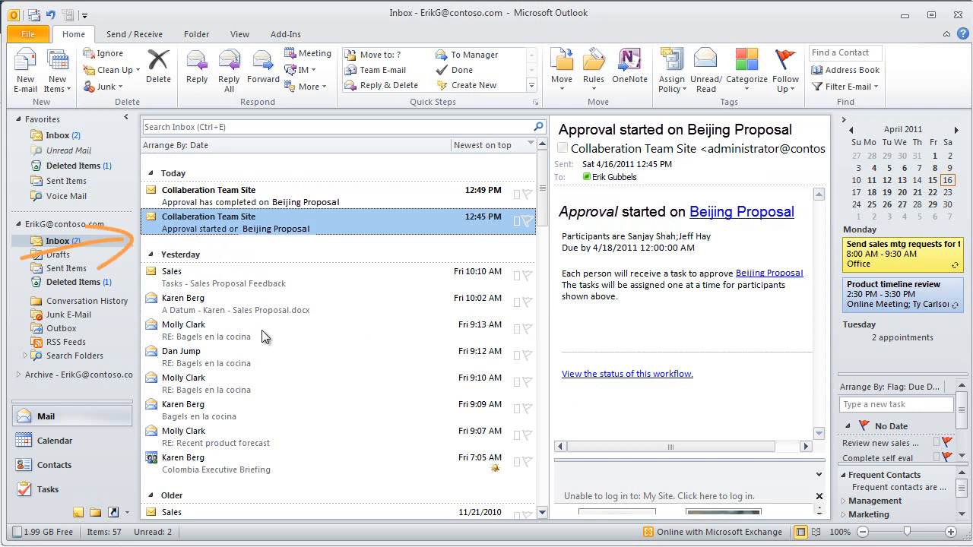
{"action": "key", "text": "Up"}
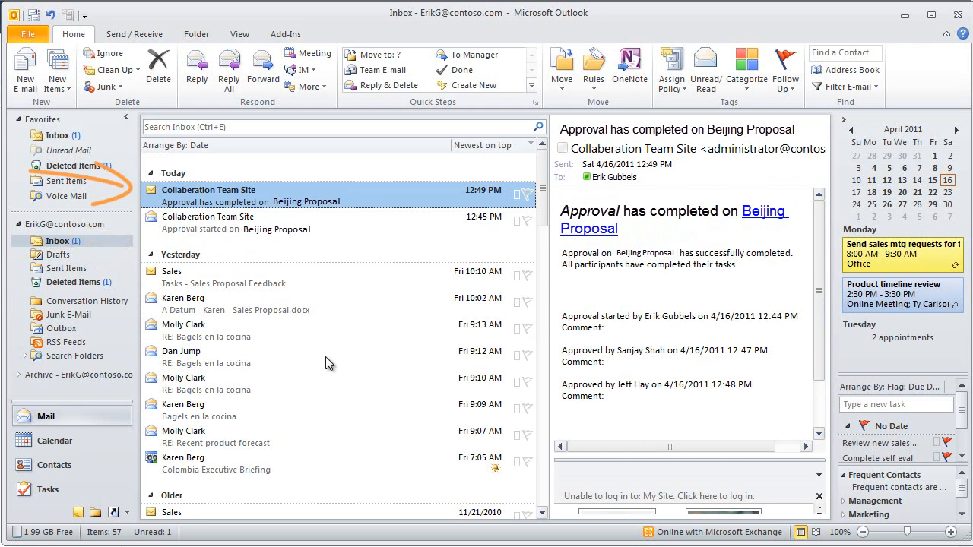
{"action": "left_click_drag", "start_coordinate": [566, 299], "coordinate": [638, 399]}
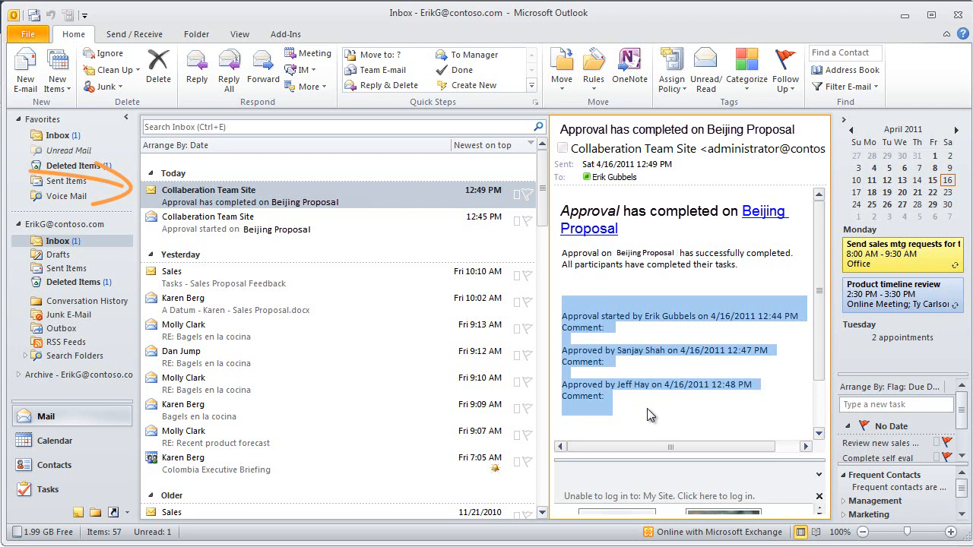
{"action": "left_click", "coordinate": [647, 408]}
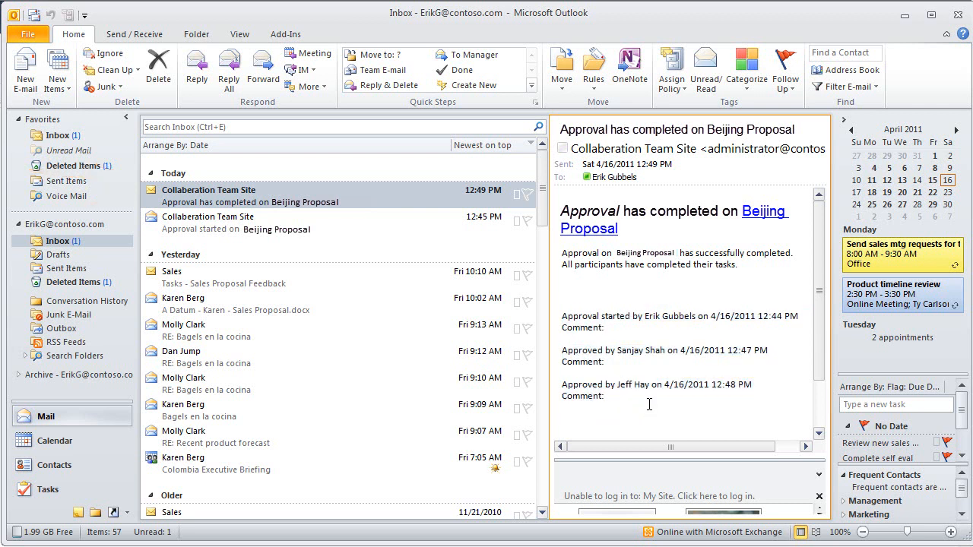